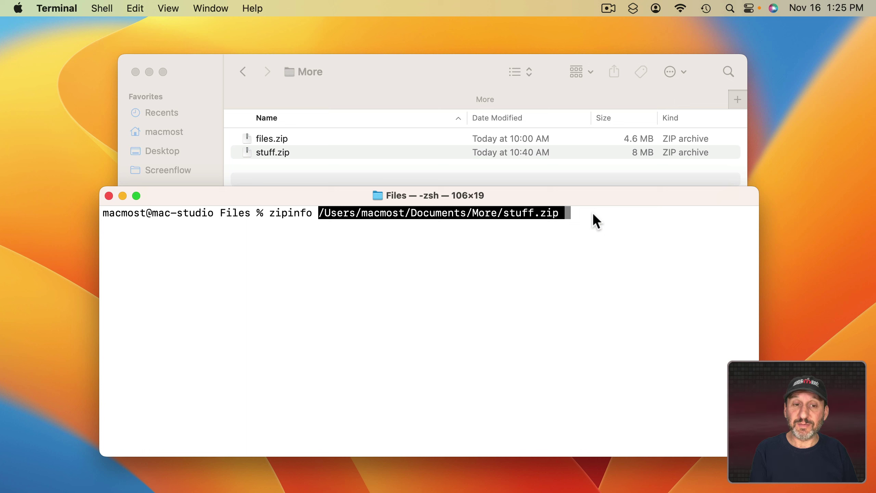
Step: List the contents of stuff.zip from the More folder with zipinfo, and again with unzip -l
key(Return)
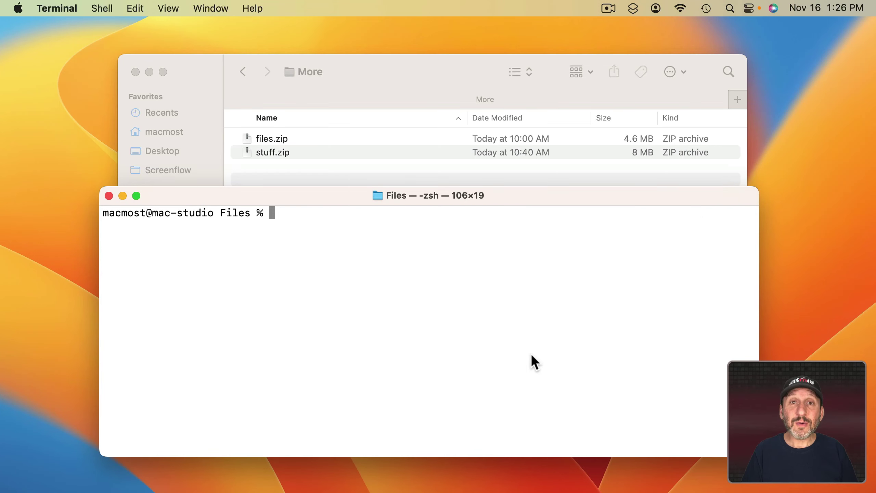
text(unzip)
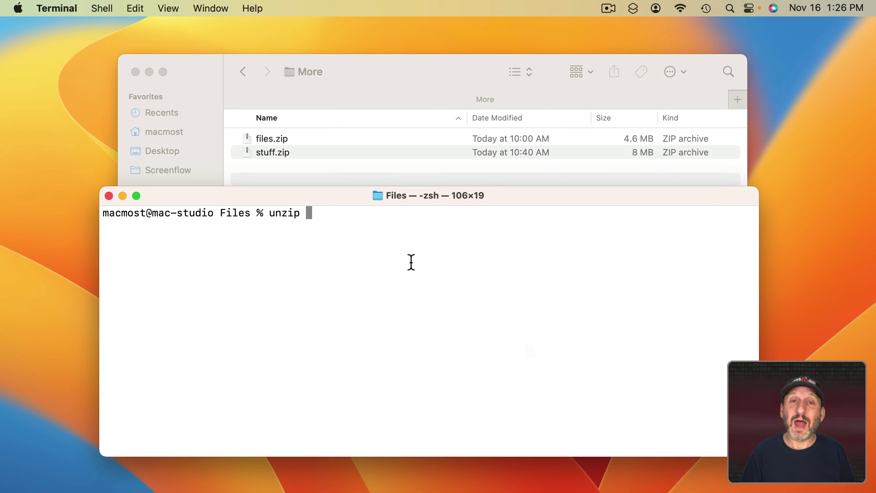
text(-l)
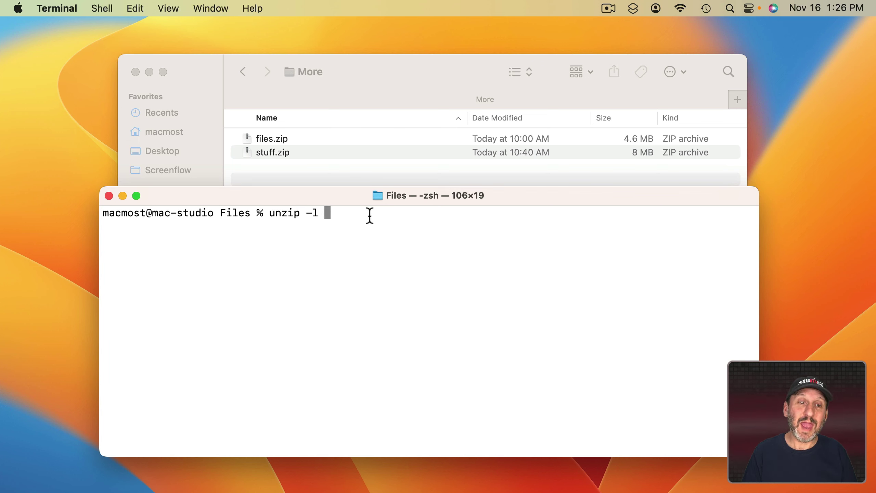
drag(249, 150, 388, 222)
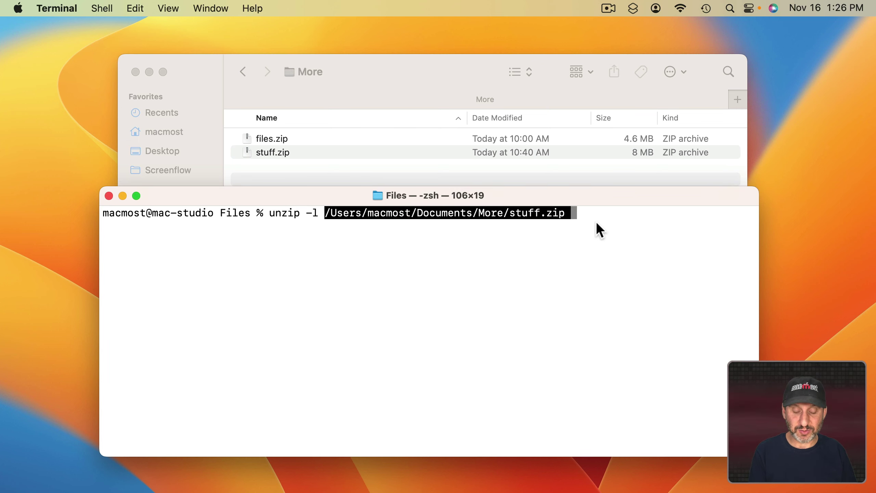
key(Return)
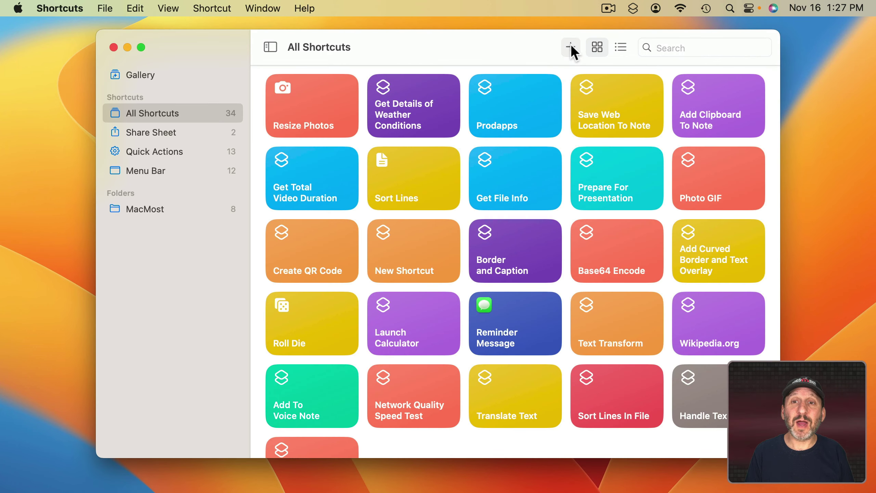
Step: Create a new shortcut in Shortcuts and name it View ZIP Contents
click(571, 44)
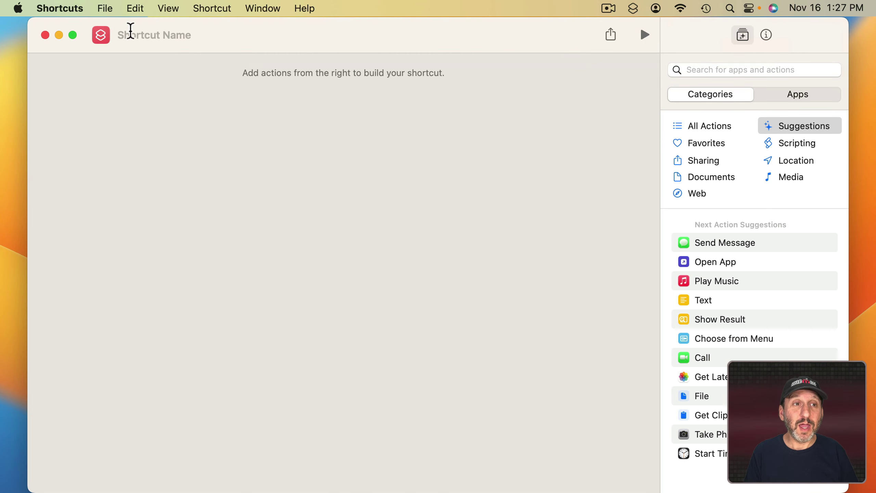
click(127, 30)
text(View )
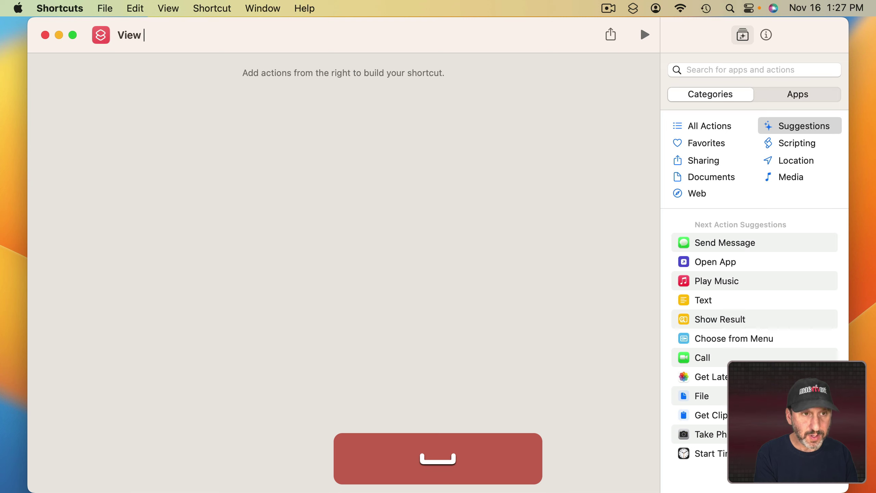
text(ZIP Contents)
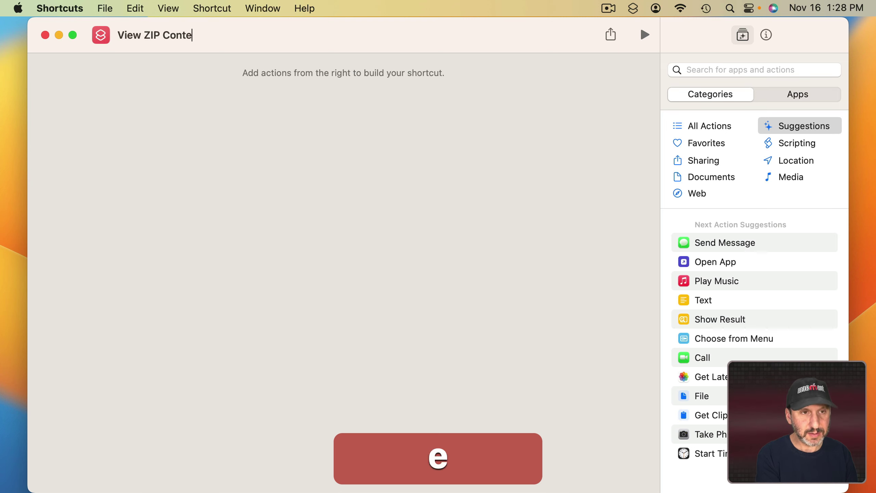
Step: Find the Run Shell Script action by searching for "shell" and add it to the shortcut
click(699, 73)
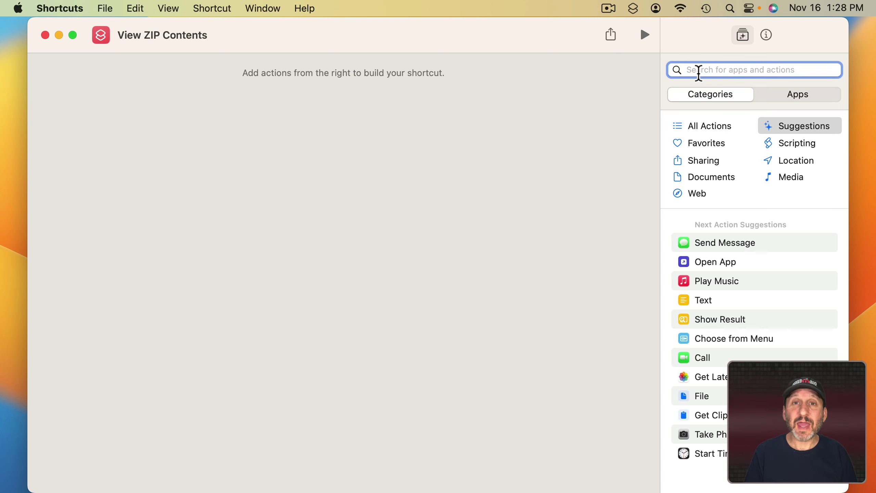
text(shell)
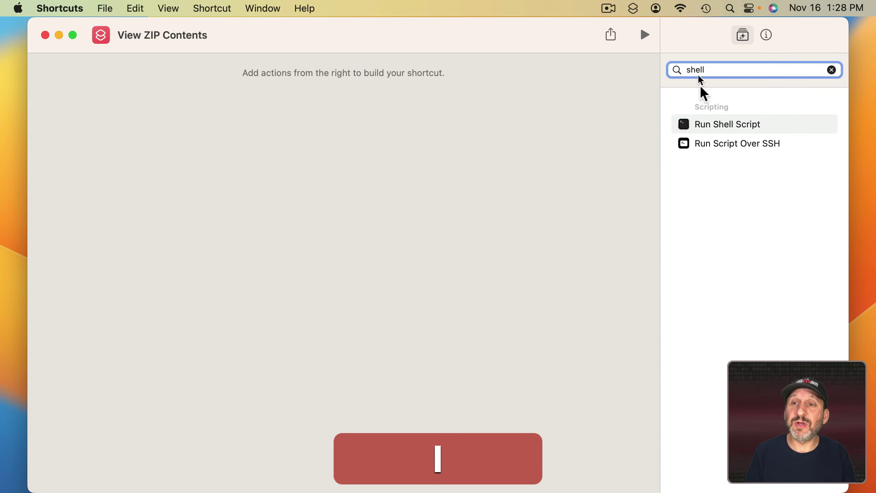
click(713, 125)
double_click(713, 124)
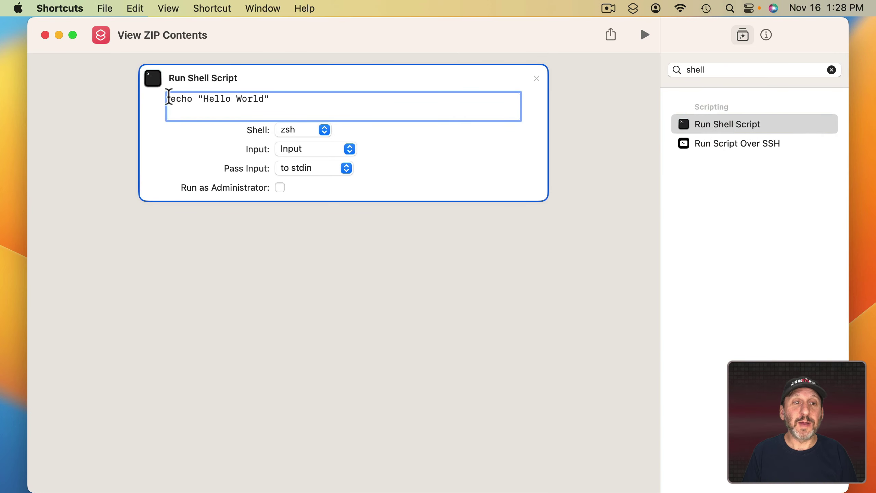
Step: Replace the sample shell script with unzip -l and set the action's input to Shortcut Input
drag(282, 98, 141, 102)
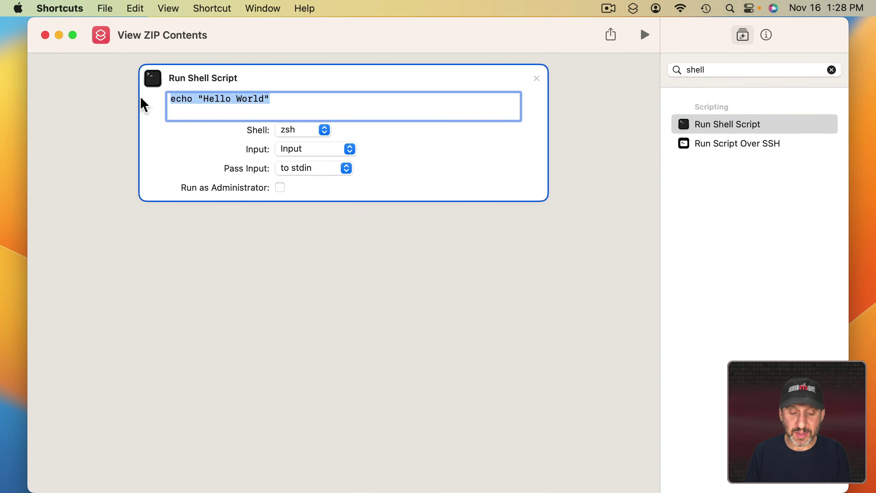
key(BackSpace)
text(u)
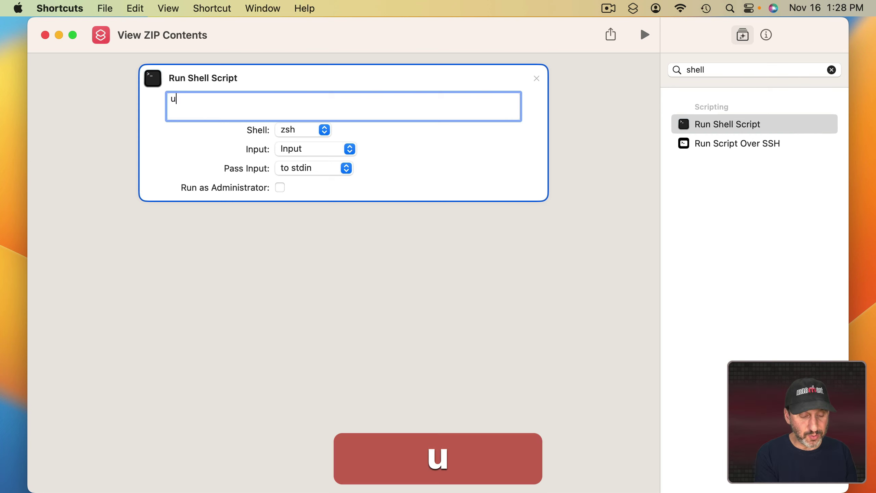
text(nzip -l)
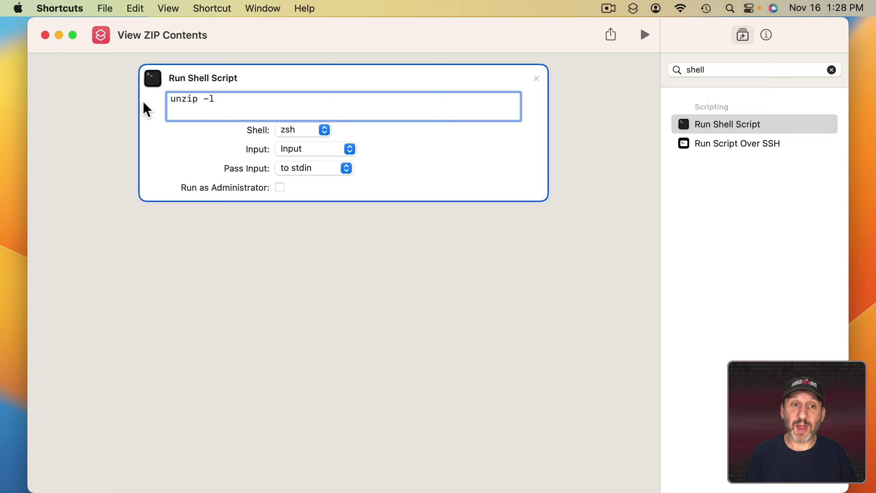
click(294, 154)
click(314, 135)
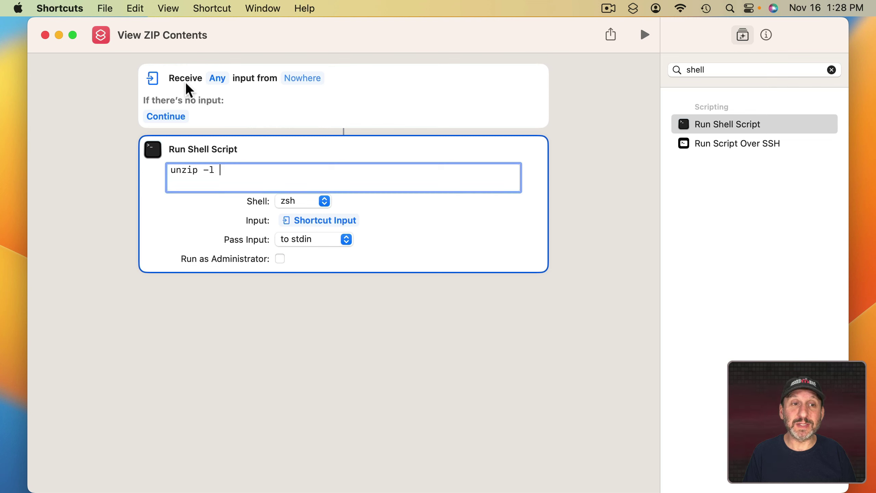
Step: Restrict the shortcut's accepted content types to Files only and enable its use as a Quick Action
click(217, 80)
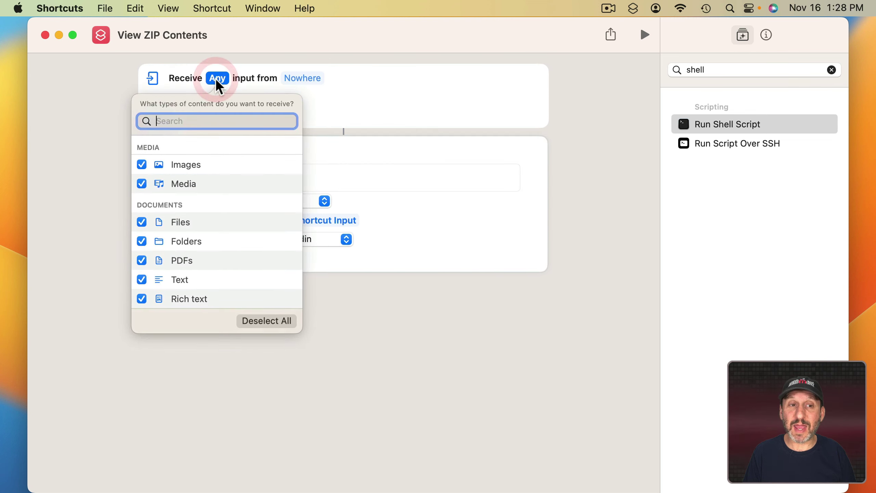
click(269, 320)
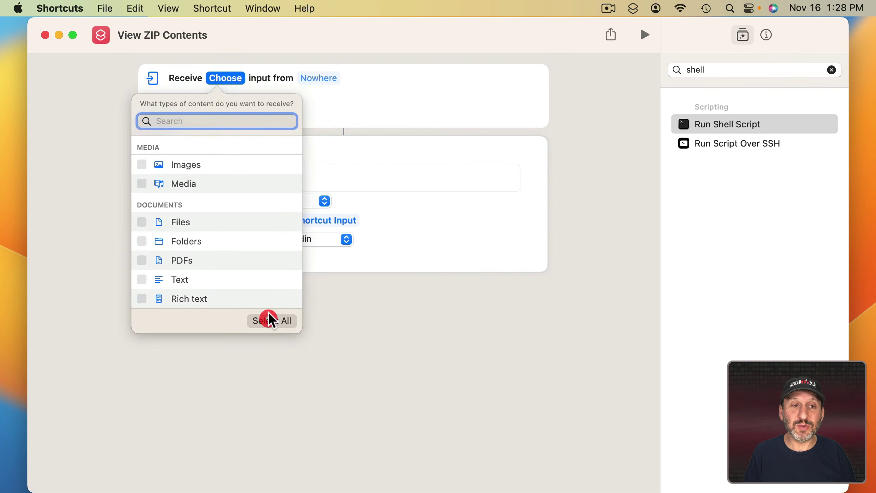
click(141, 221)
click(347, 101)
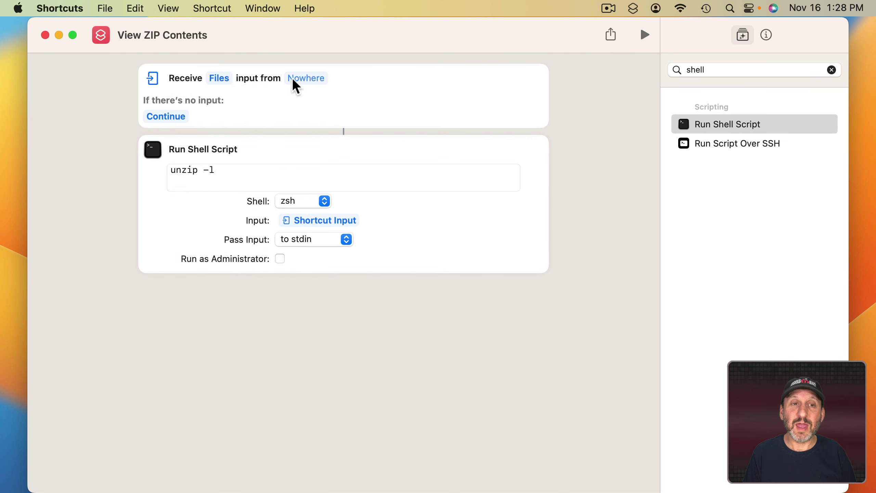
click(304, 78)
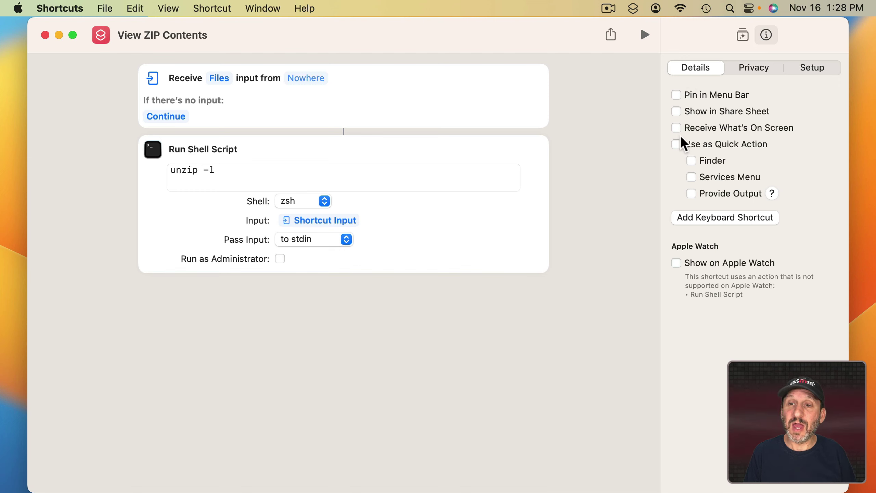
click(676, 144)
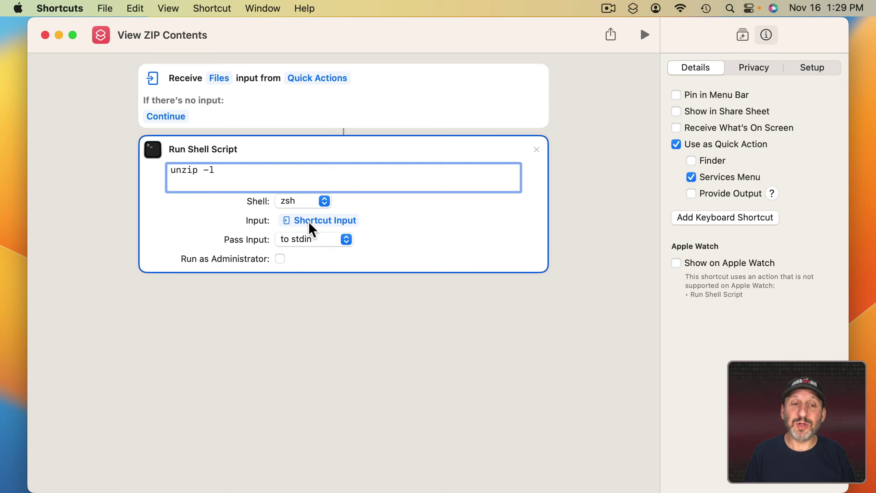
Step: Pass the input to the shell script as arguments and append $1 to the unzip -l command
click(307, 239)
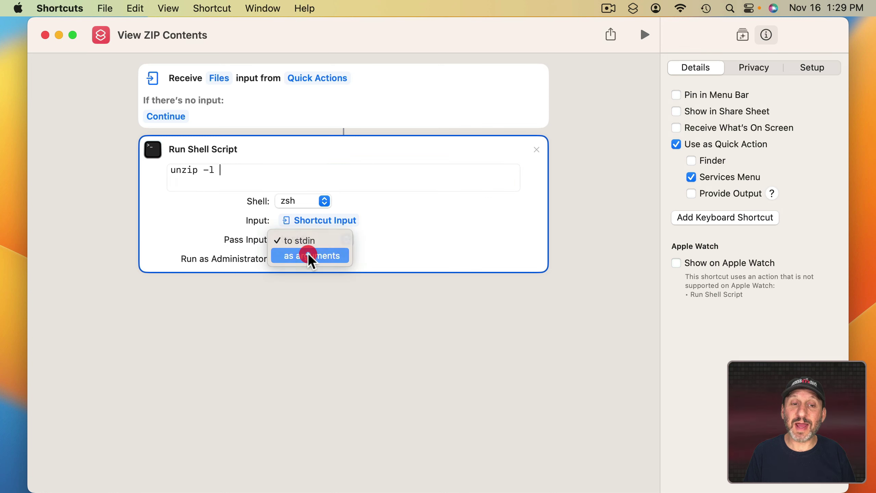
click(308, 256)
click(244, 176)
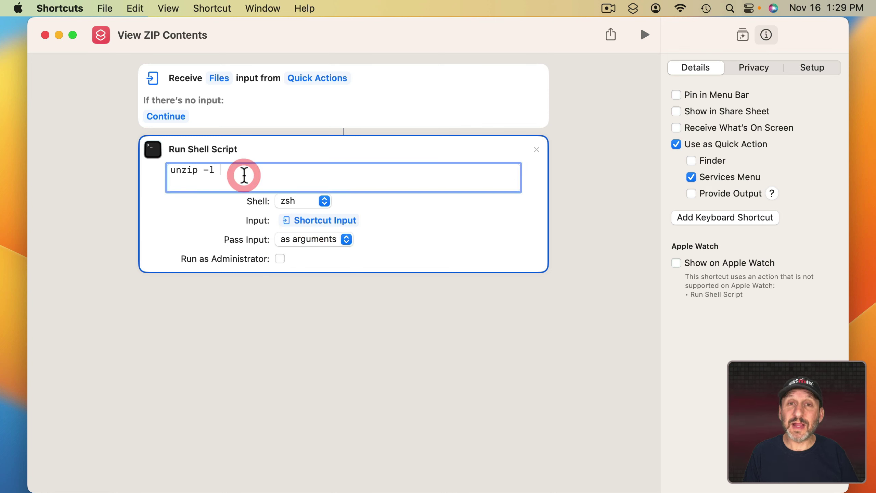
text($1)
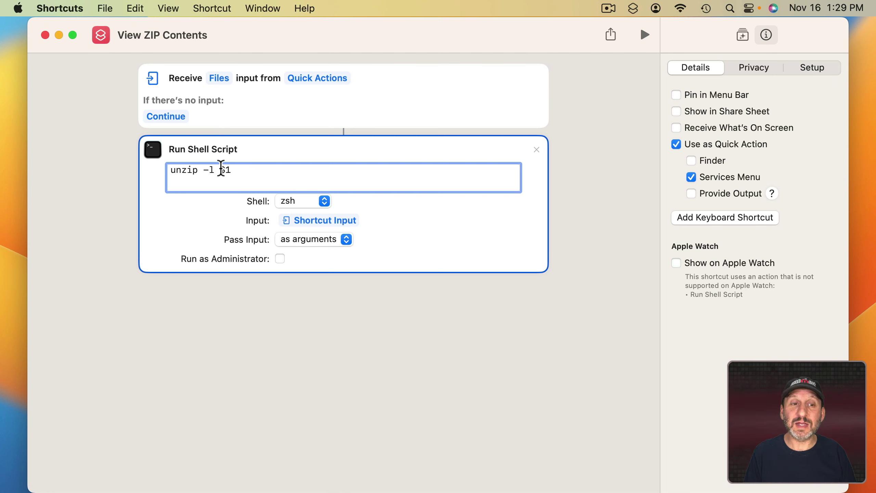
drag(223, 170, 235, 170)
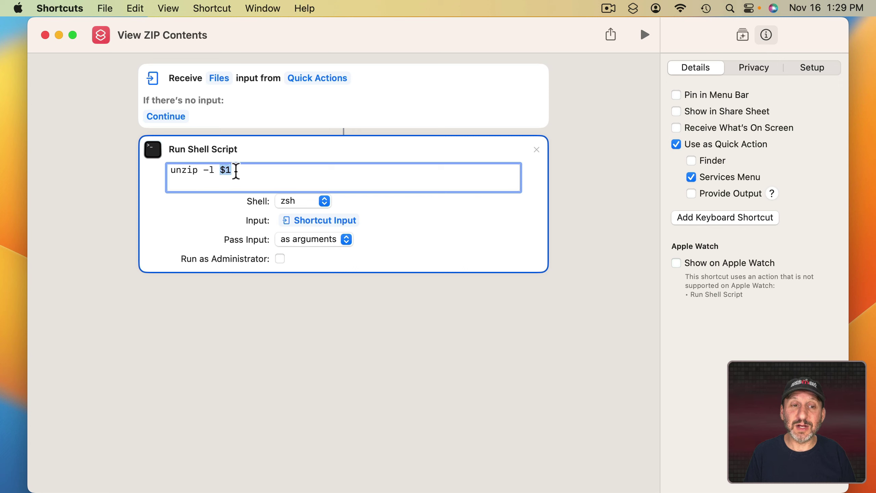
click(345, 195)
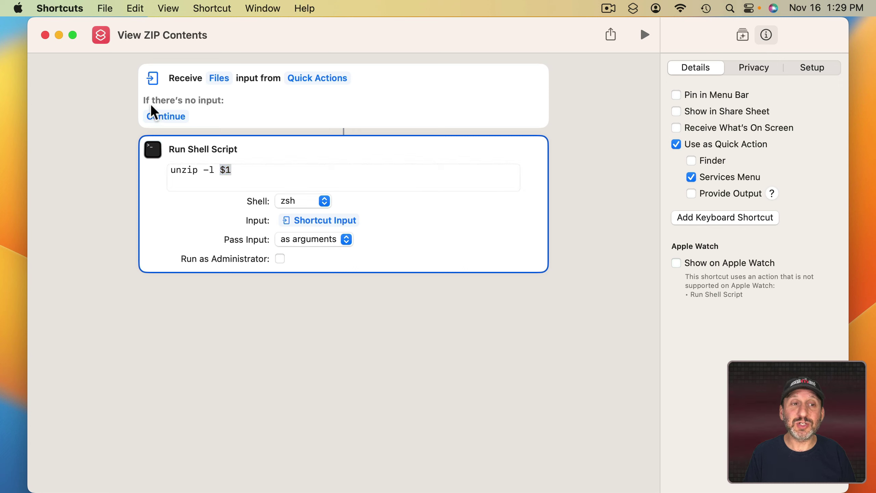
Step: Make the shortcut ask for Files when it receives no input
click(169, 117)
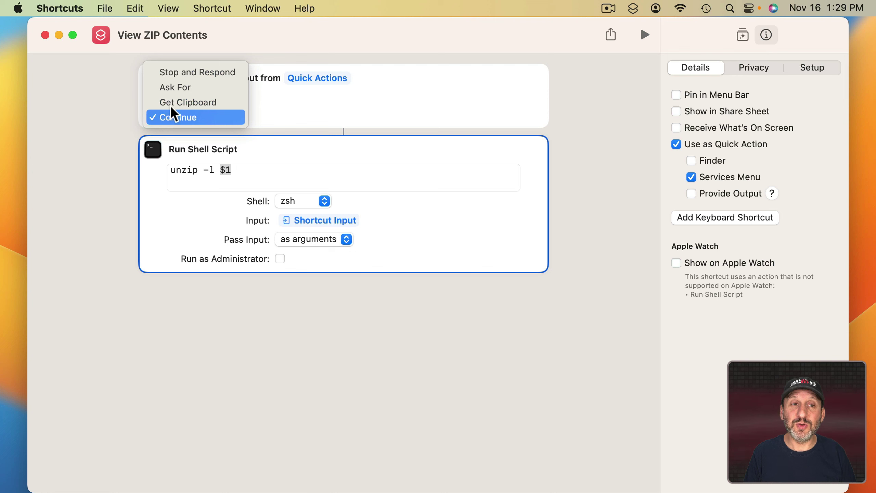
click(174, 89)
click(201, 120)
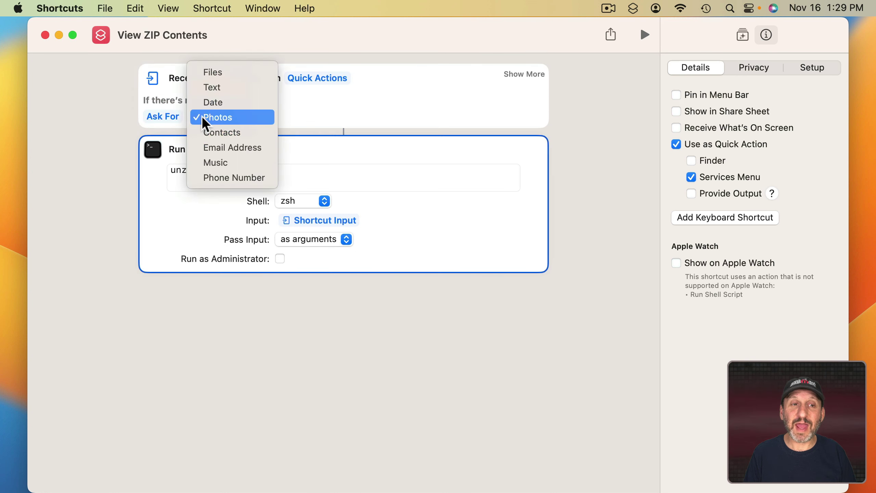
click(211, 72)
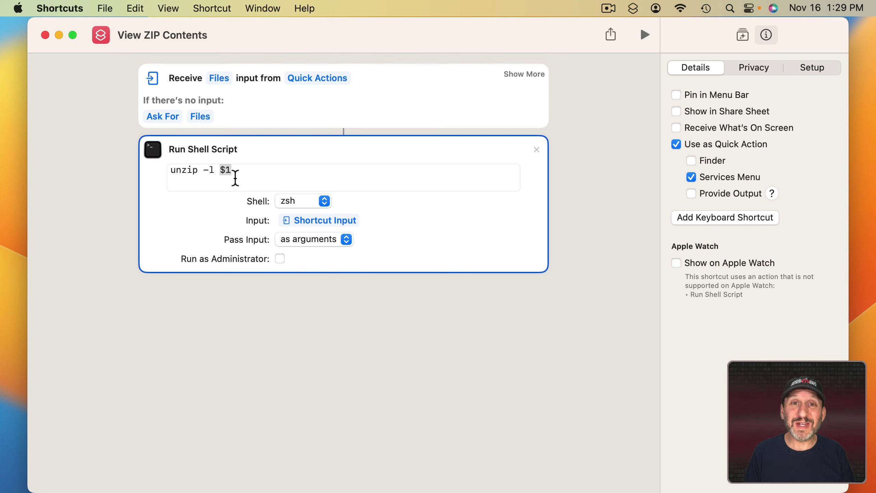
Step: Search the actions for "quick" and add Quick Look after the shell script
click(742, 36)
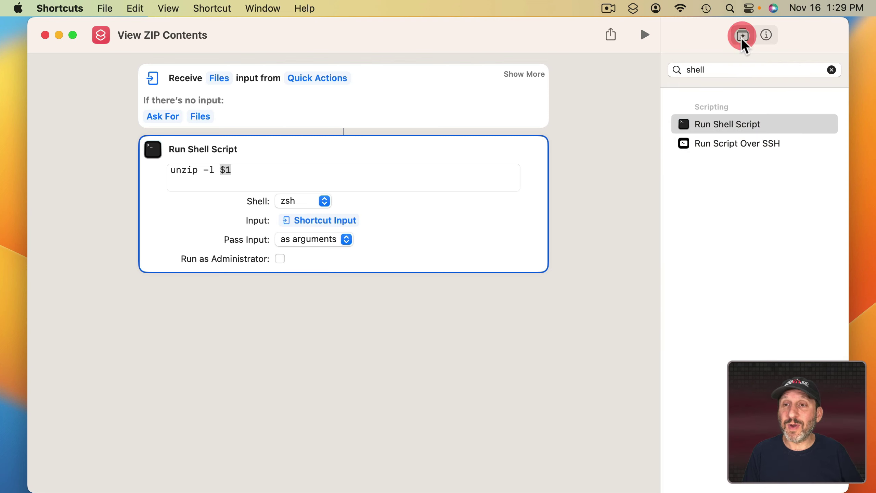
double_click(712, 71)
text(quic)
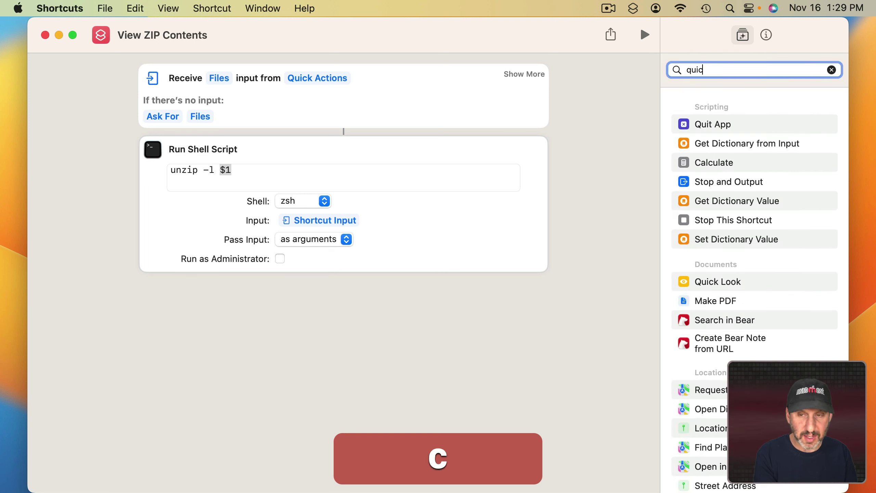
text(k)
double_click(722, 125)
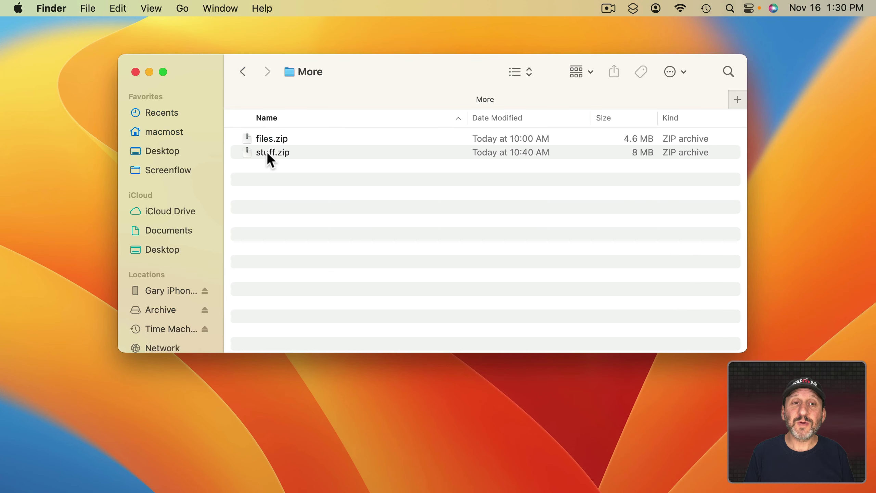
Step: Customize the Quick Actions offered for stuff.zip so that View ZIP Contents is enabled in Finder, and close the settings
click(268, 154)
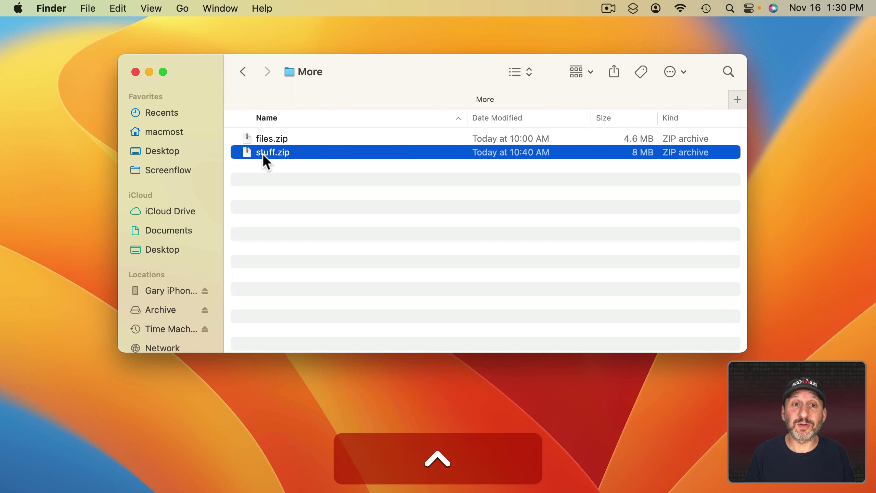
ctrl+click(266, 161)
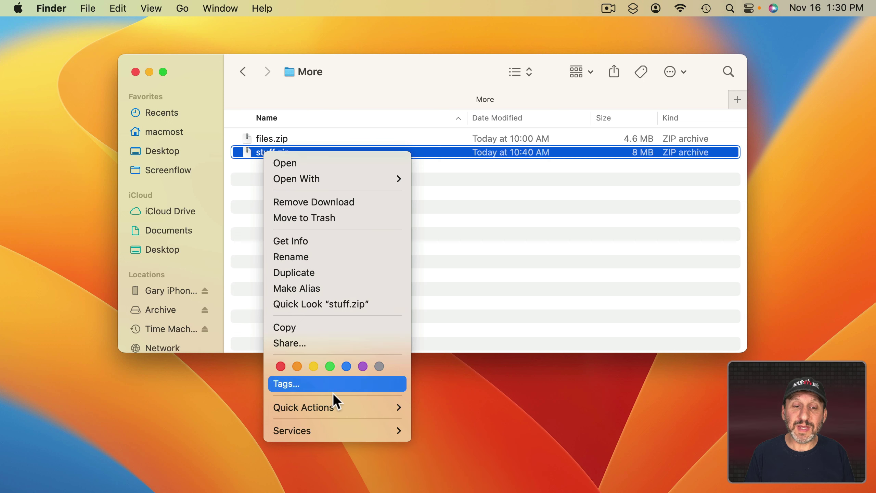
mouse_move(332, 405)
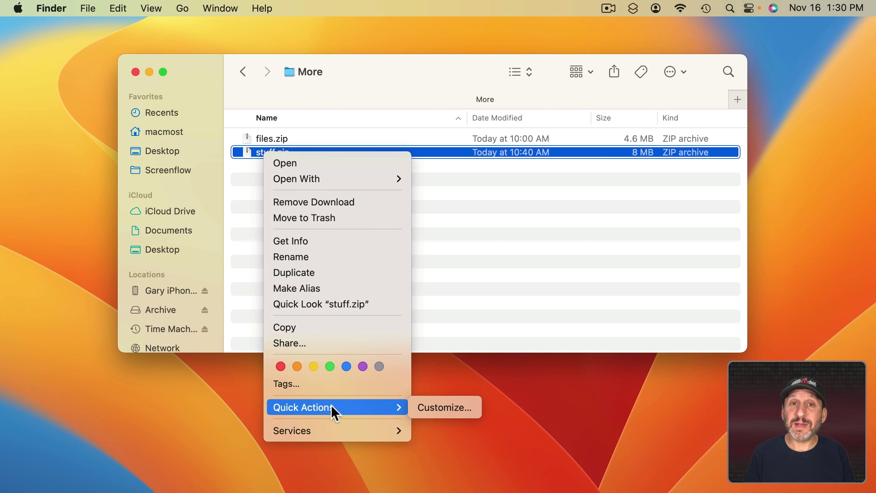
click(444, 408)
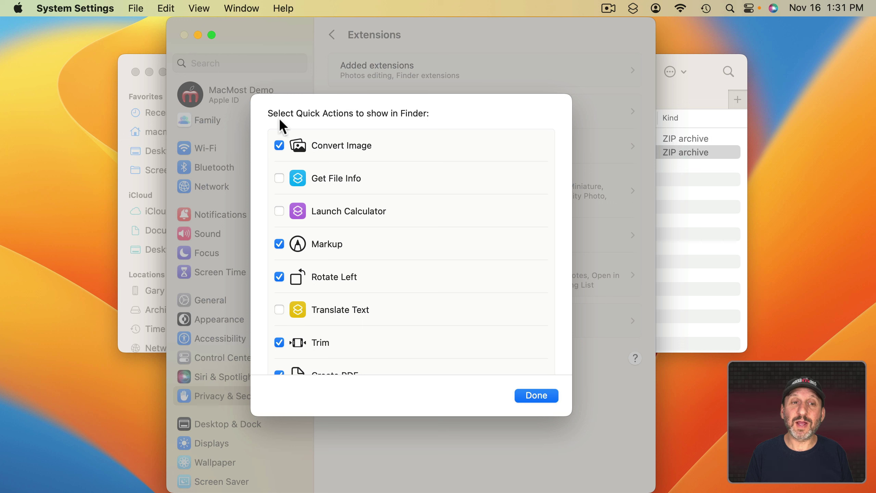
scroll(357, 252, down, 10)
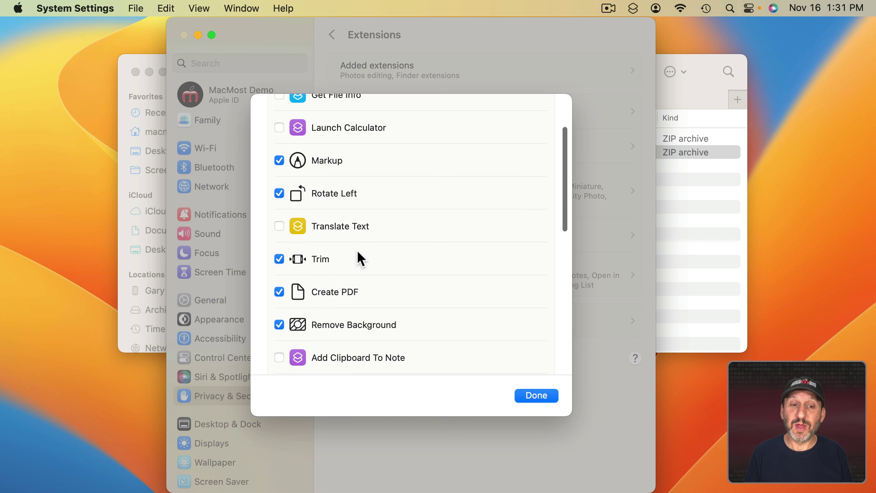
scroll(357, 252, down, 4)
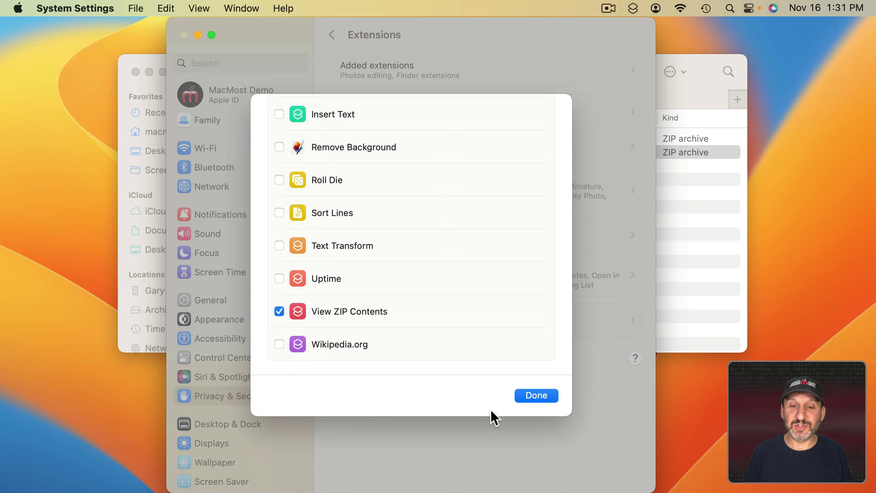
click(533, 396)
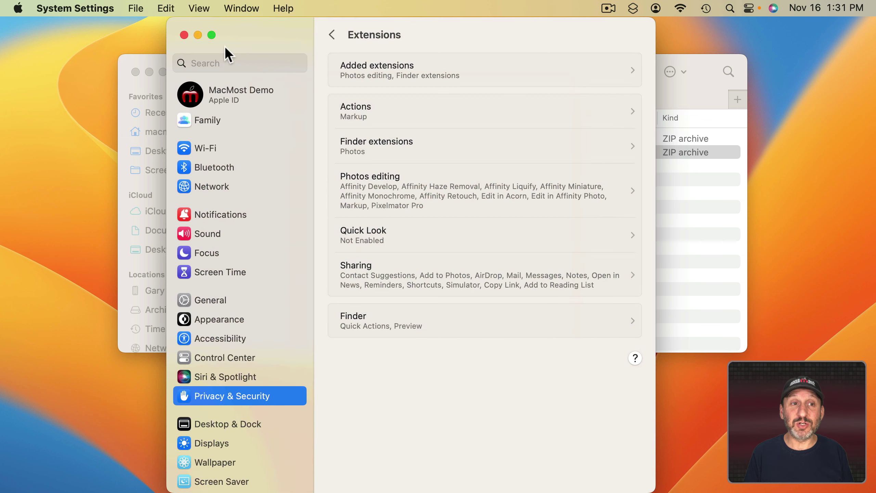
click(183, 35)
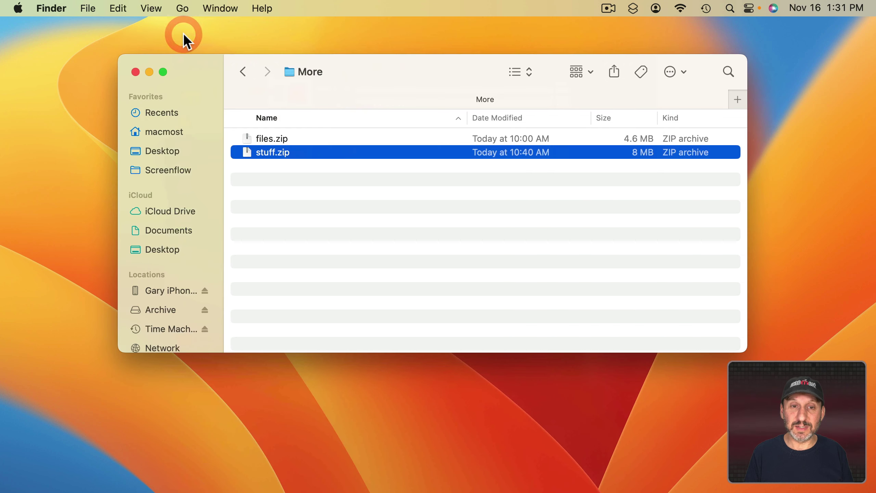
Step: Run the View ZIP Contents quick action on stuff.zip
right_click(268, 152)
mouse_move(324, 401)
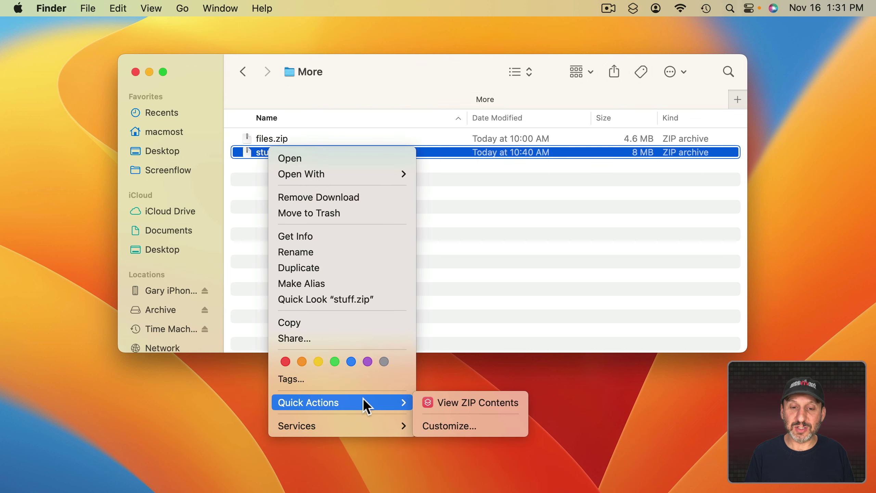
click(433, 401)
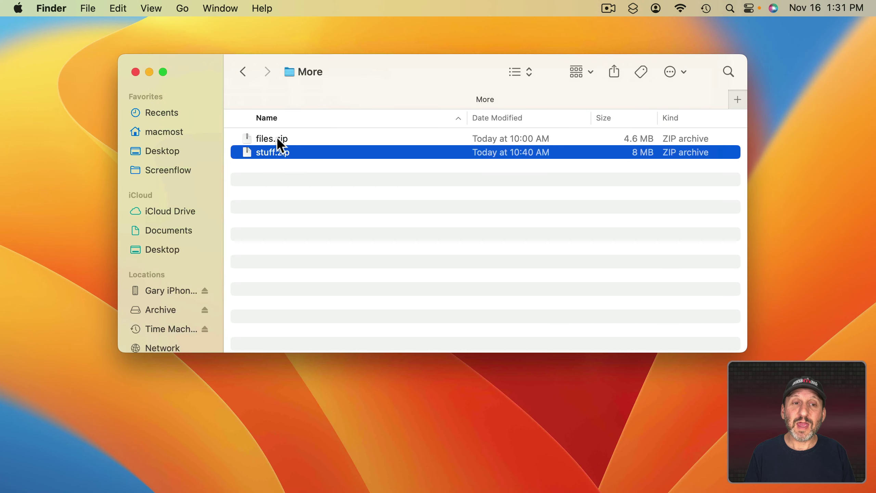
Step: Run the View ZIP Contents quick action on files.zip to list its contents
click(273, 138)
key(ctrl)
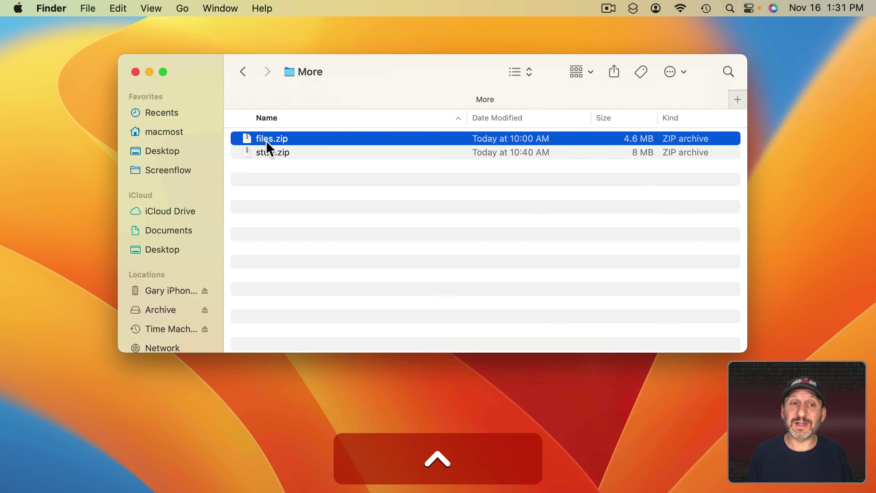
ctrl+click(265, 139)
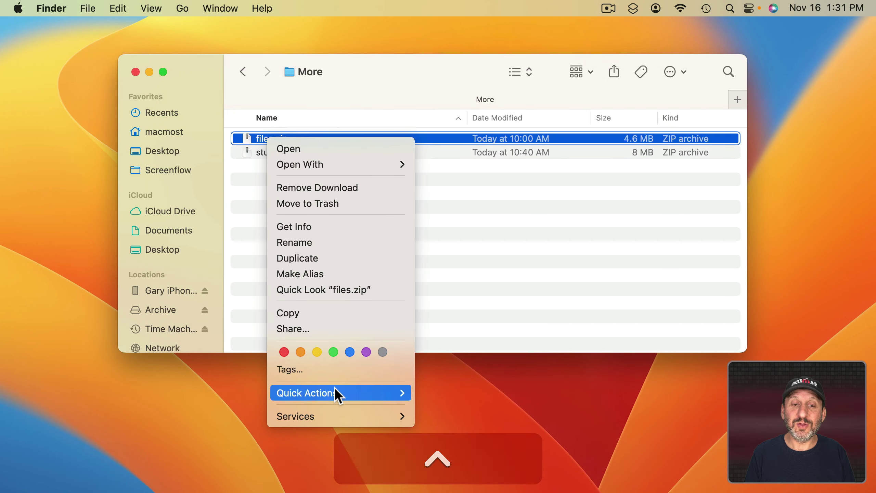
mouse_move(351, 392)
click(428, 391)
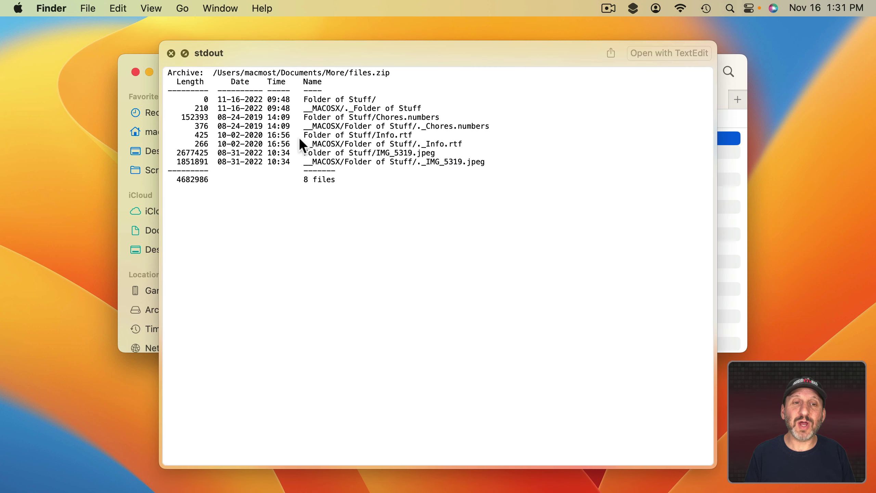
Step: Highlight the __MACOSX entries for Folder of Stuff, Chores.numbers and Info.rtf in the files.zip listing
drag(302, 108, 436, 108)
drag(303, 126, 512, 125)
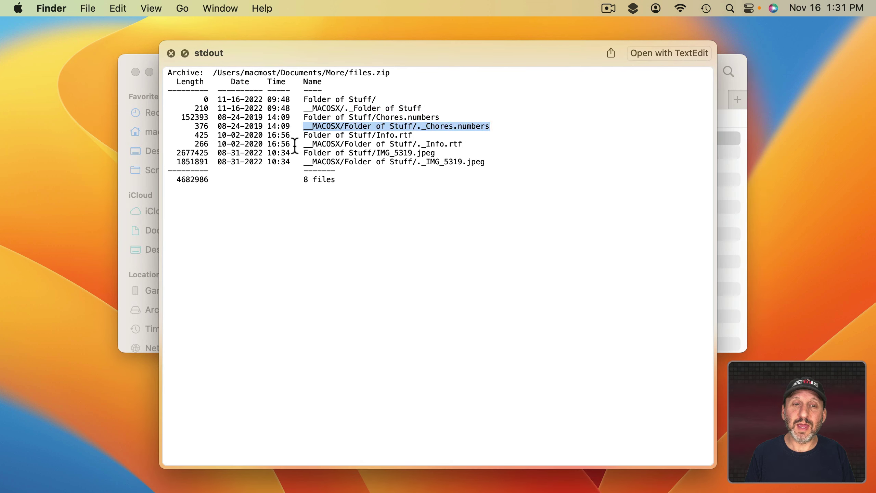
drag(303, 144, 473, 145)
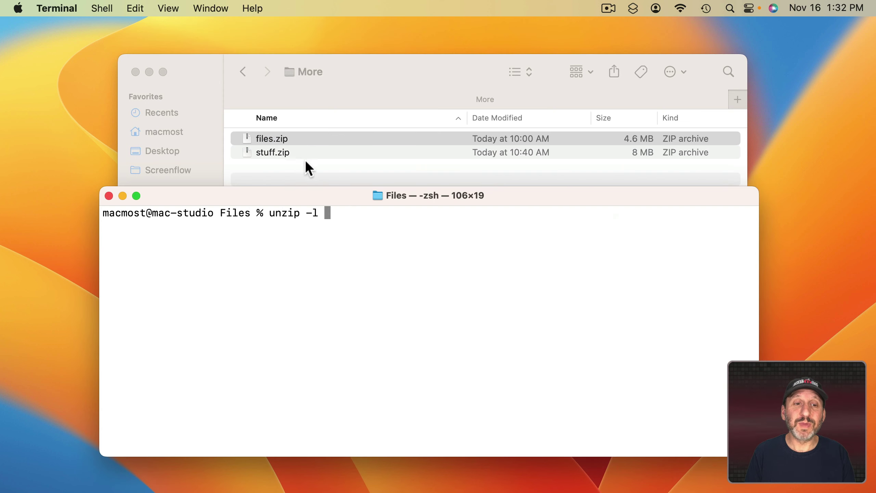
Step: In Terminal, complete the unzip -l command with the path of files.zip, pipe it to grep -v "__MACOSX" and run it
drag(249, 136, 356, 218)
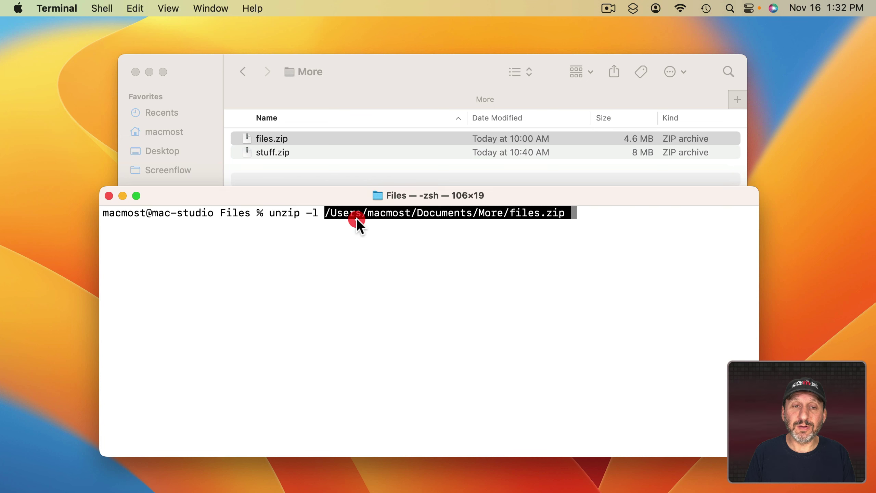
key(BackSpace)
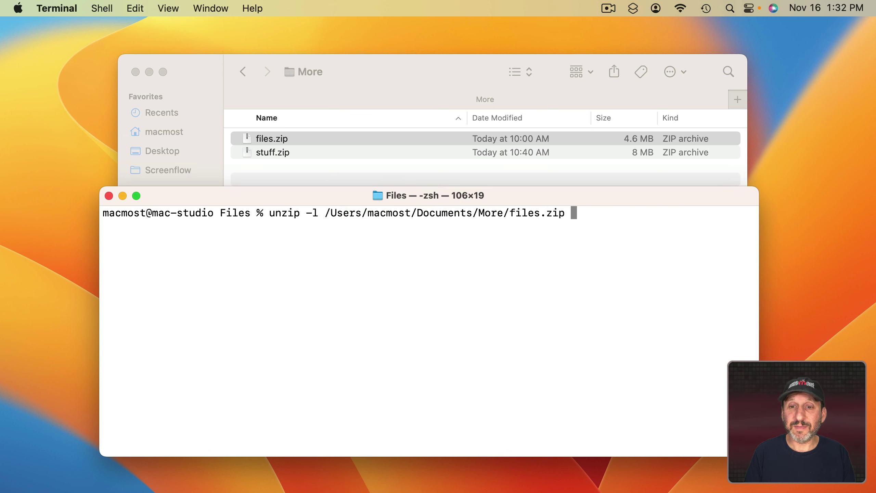
text(|)
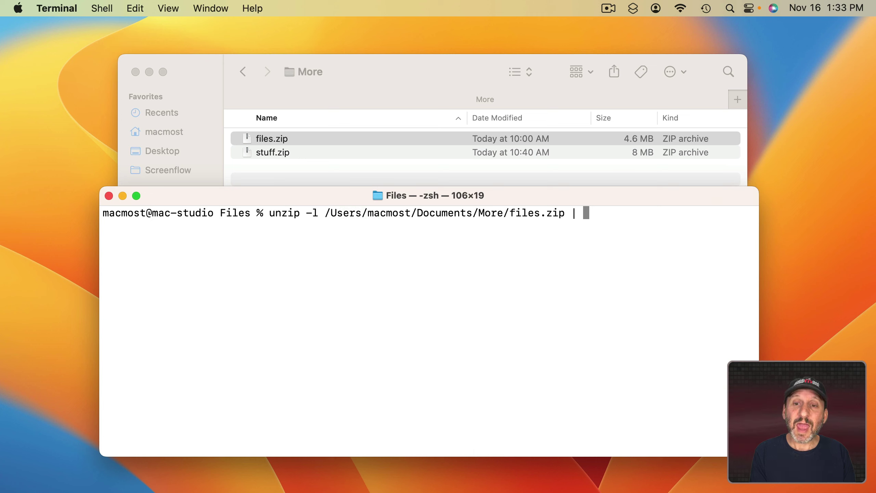
text(grep )
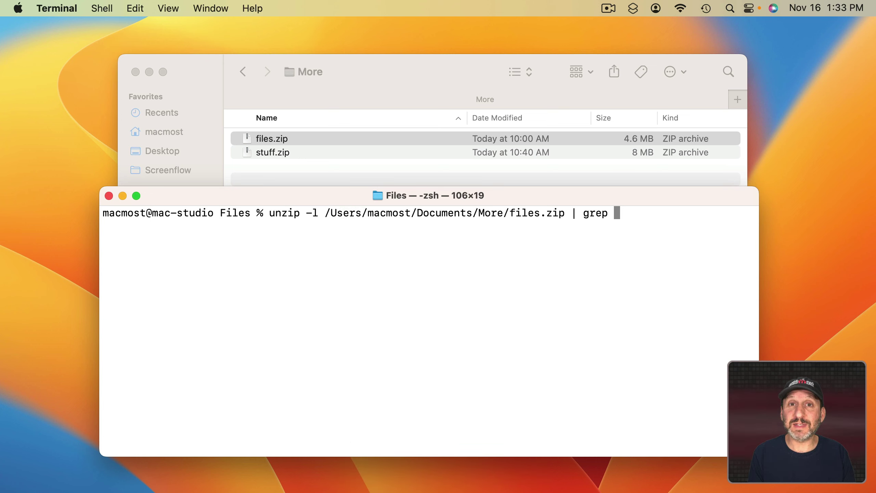
text(-v )
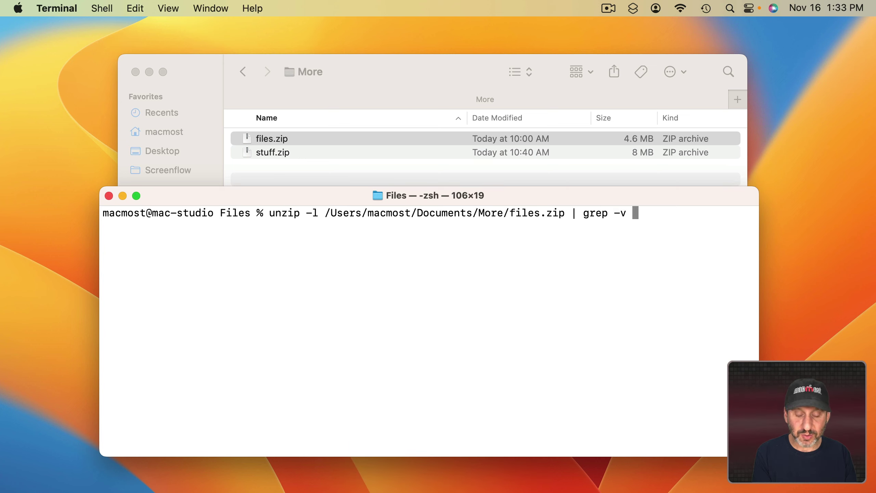
text(")
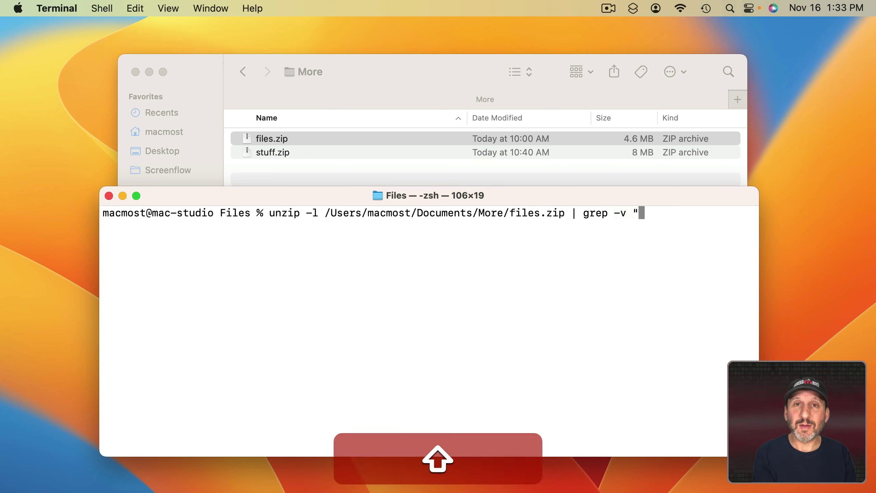
text(_)
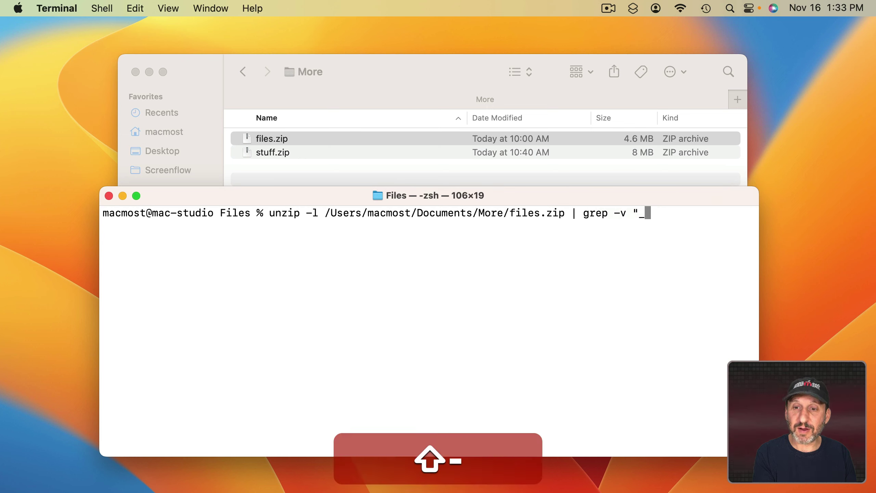
text(_MA)
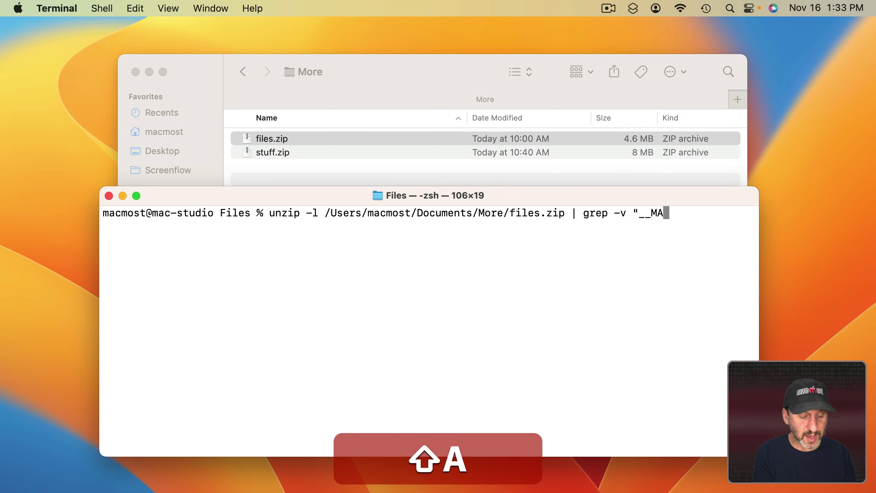
text(COSX")
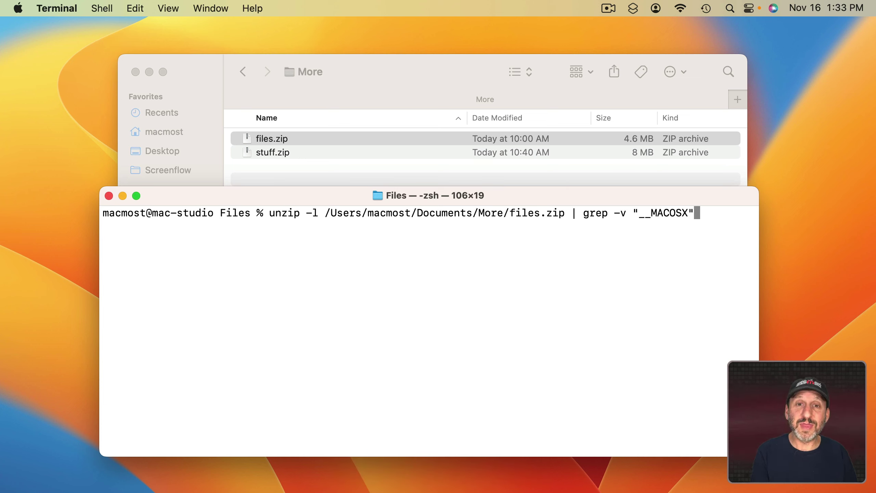
key(Return)
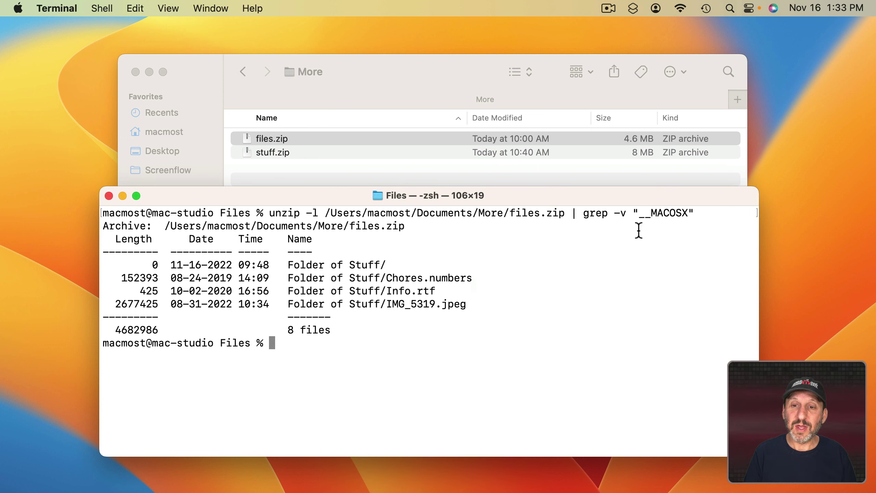
Step: Copy | grep -v "__MACOSX" from Terminal and append it to the unzip -l $1 script in the View ZIP Contents shortcut
drag(565, 212, 694, 218)
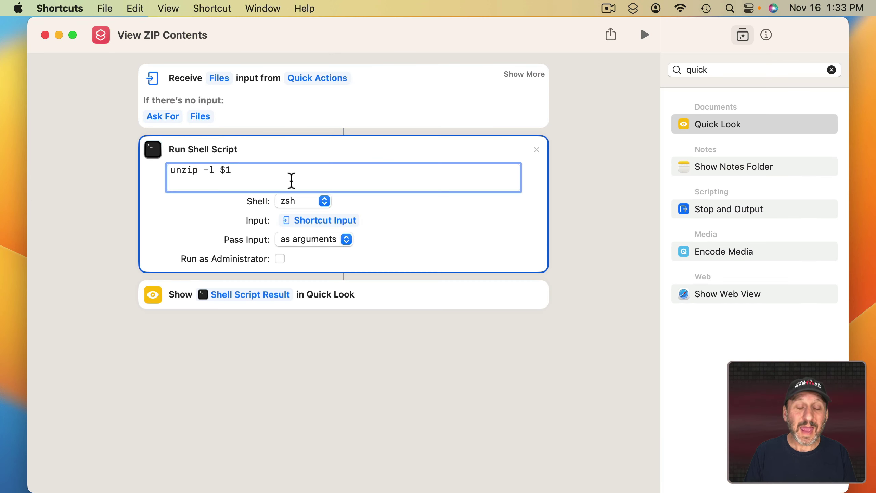
text(| grep -v "__MACOSX")
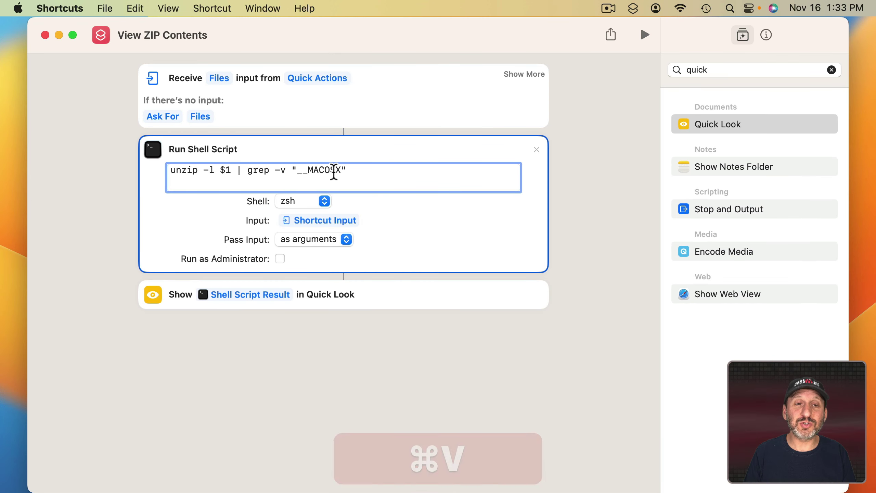
click(447, 351)
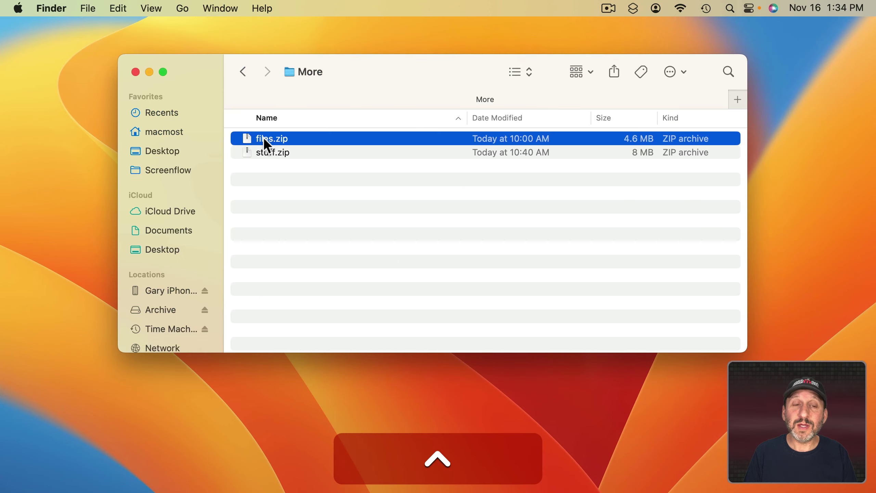
Step: Test the updated View ZIP Contents quick action on files.zip in Finder
right_click(263, 138)
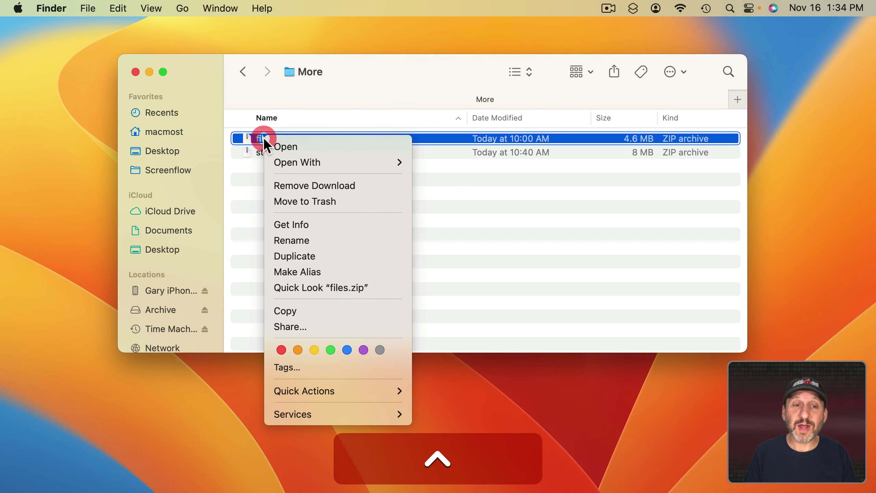
mouse_move(323, 391)
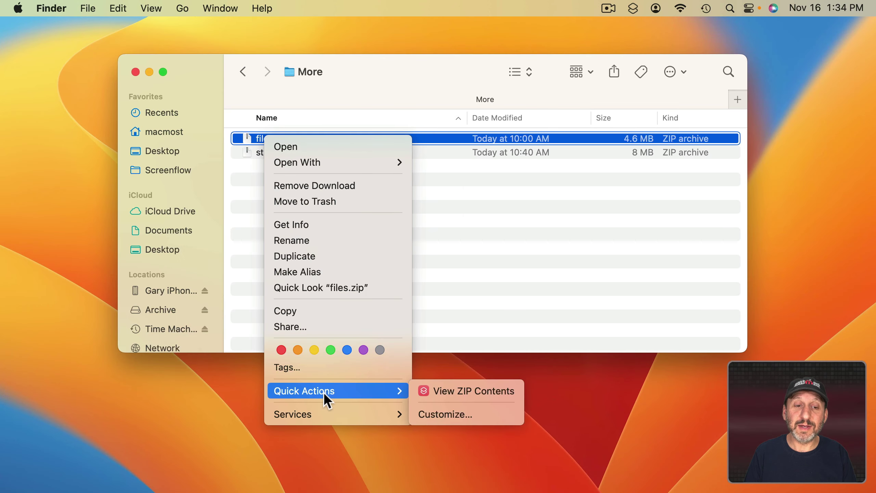
click(437, 397)
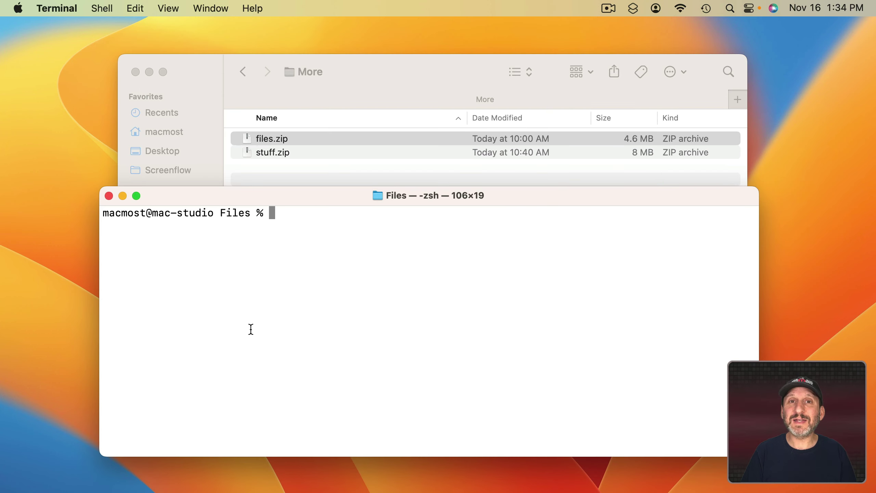
Step: In Terminal, run zipinfo -t on files.zip in the More folder
text(zipinfo)
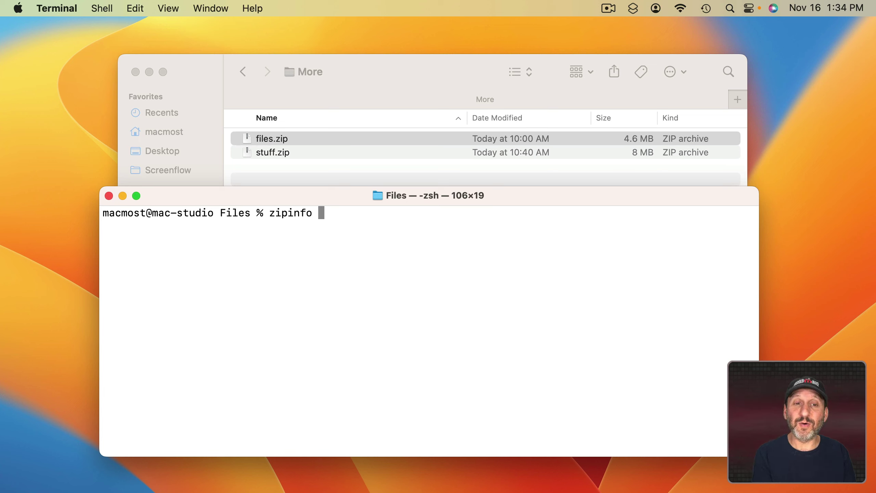
text(-t)
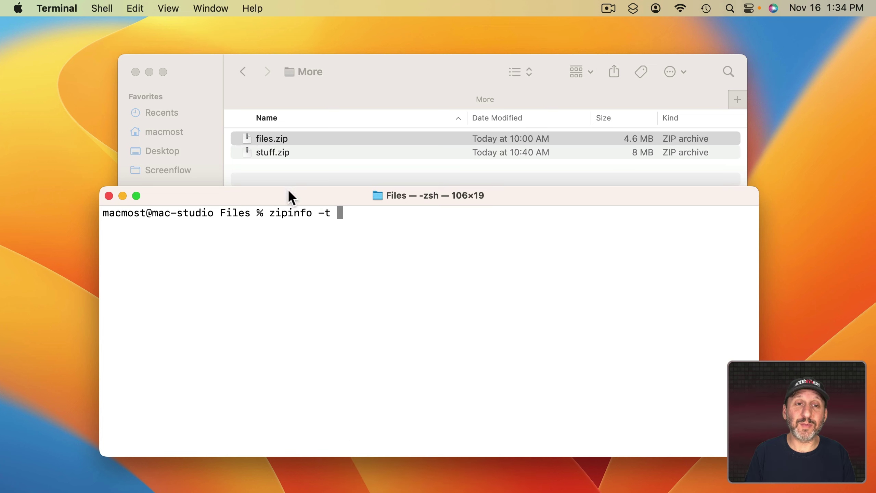
drag(247, 137, 386, 217)
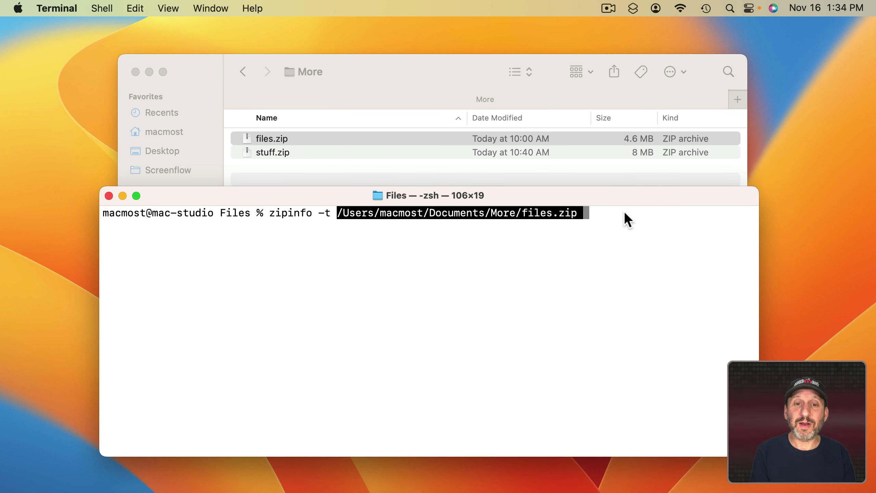
key(Return)
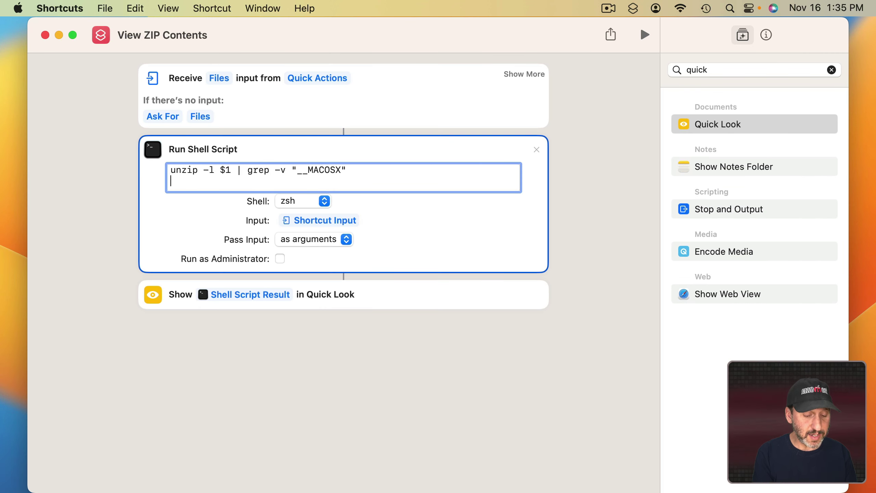
Step: Add zipinfo -t $1 as a second line in the View ZIP Contents shortcut's shell script
text(zipinfo)
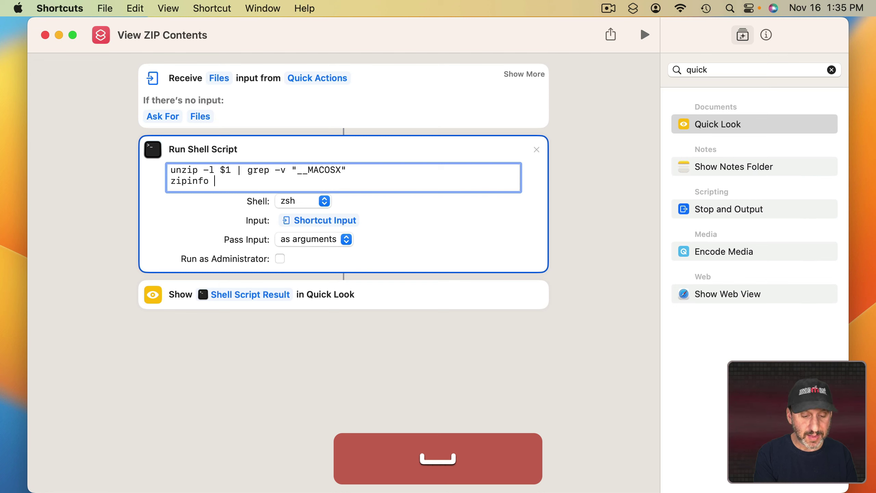
text( -t $1)
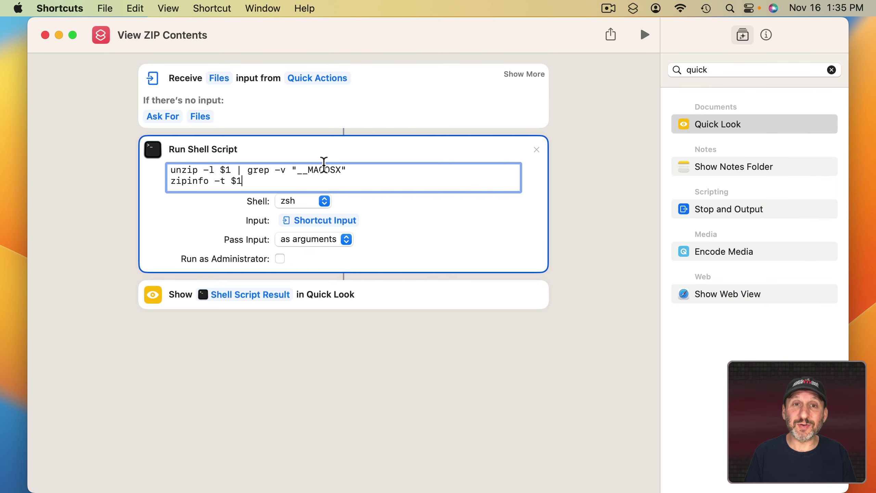
Step: In Finder, run the View ZIP Contents quick action on files.zip and on stuff.zip in the More folder
ctrl+click(268, 138)
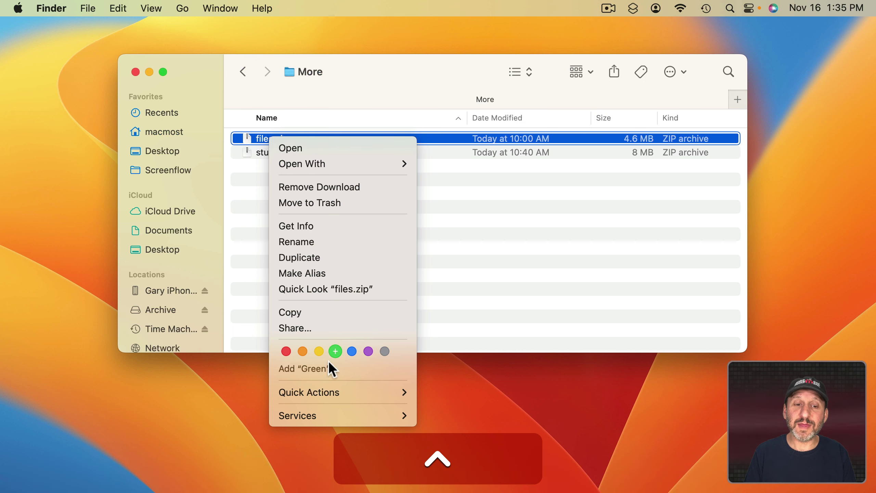
mouse_move(338, 393)
click(449, 392)
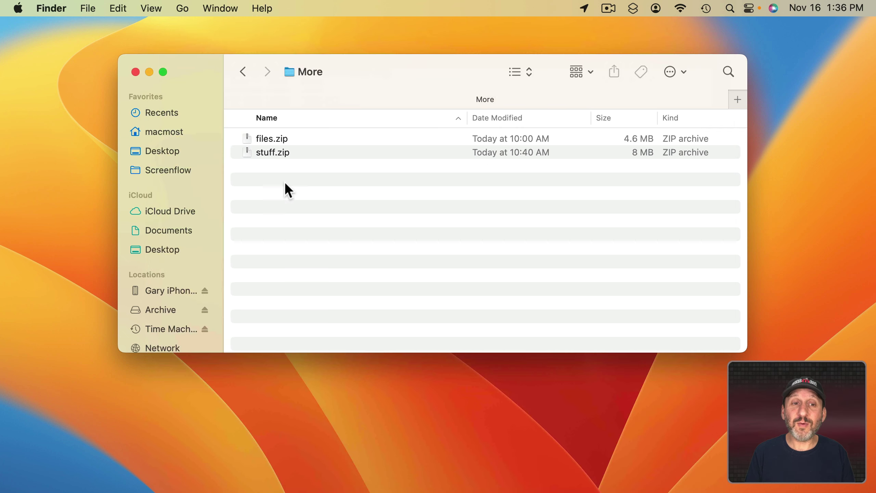
ctrl+click(269, 155)
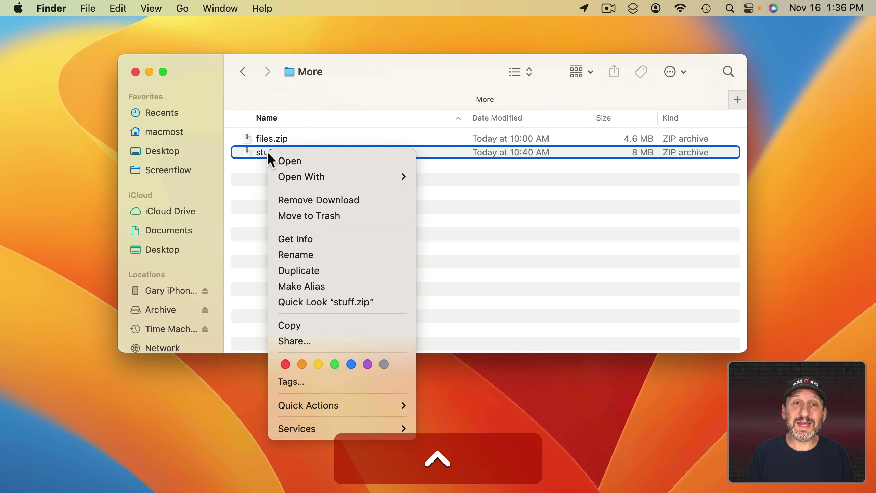
mouse_move(351, 405)
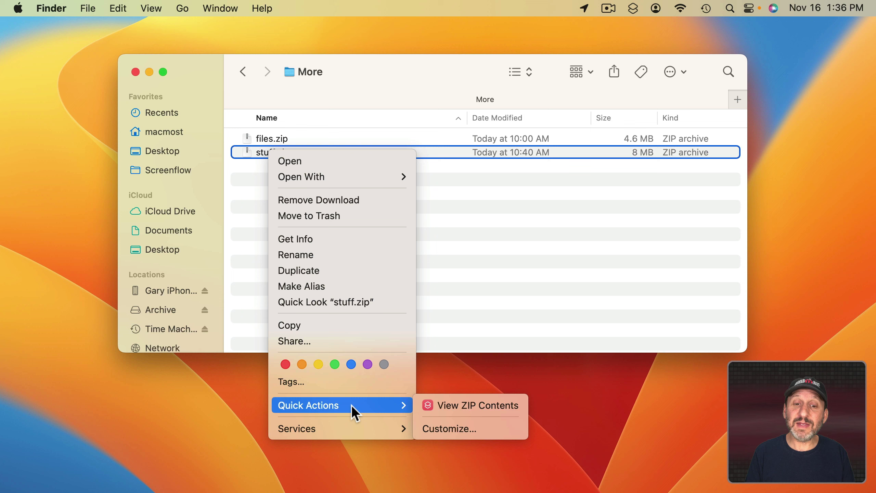
click(443, 404)
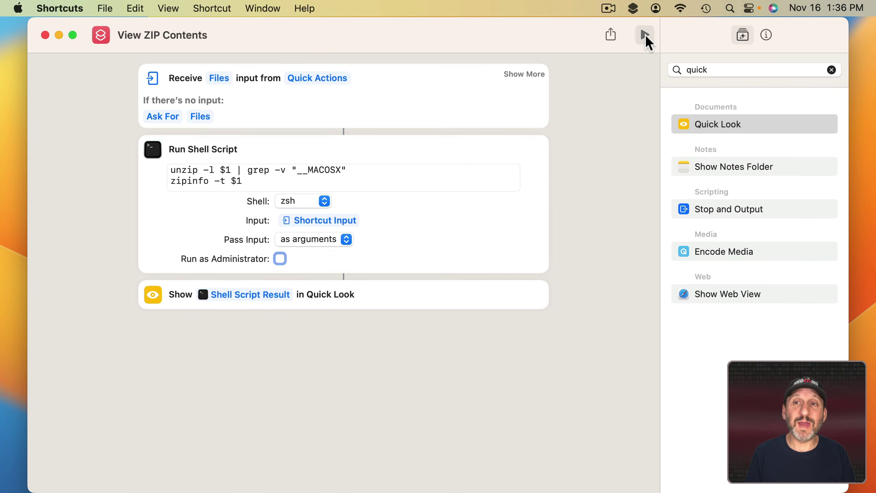
Step: In Shortcuts, run the View ZIP Contents shortcut directly and choose stuff.zip from the Files folder as its input
click(645, 35)
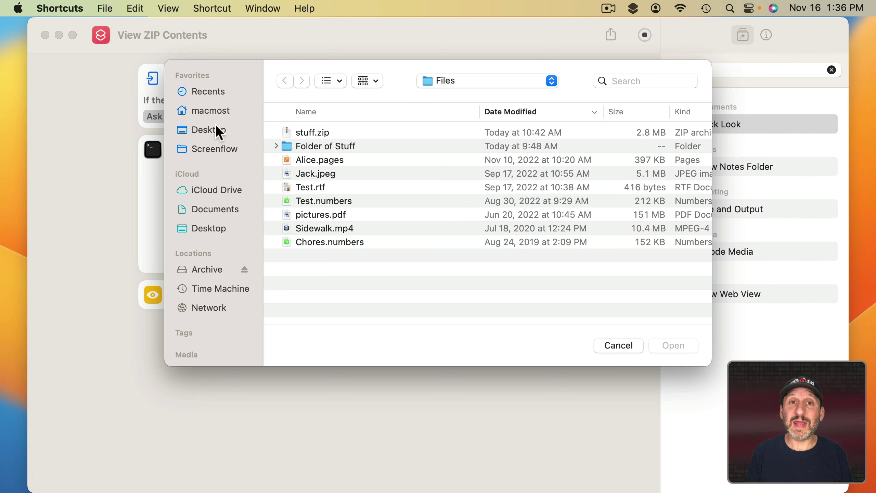
click(303, 130)
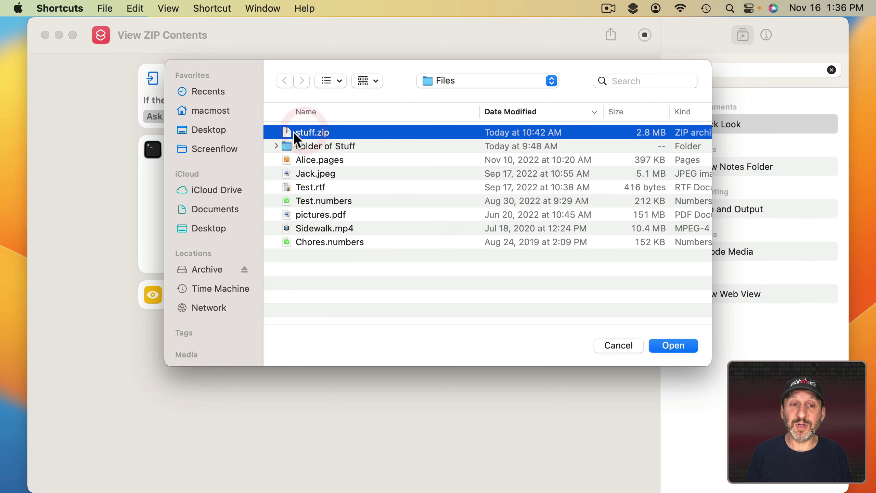
click(675, 343)
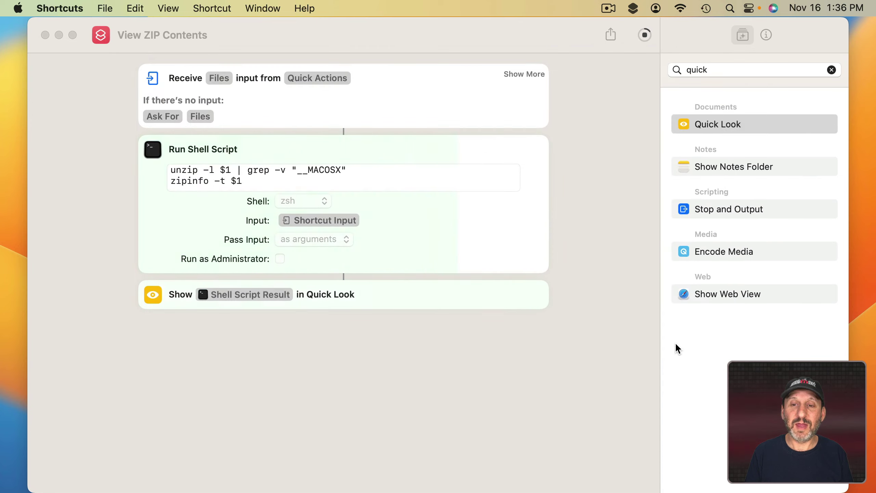